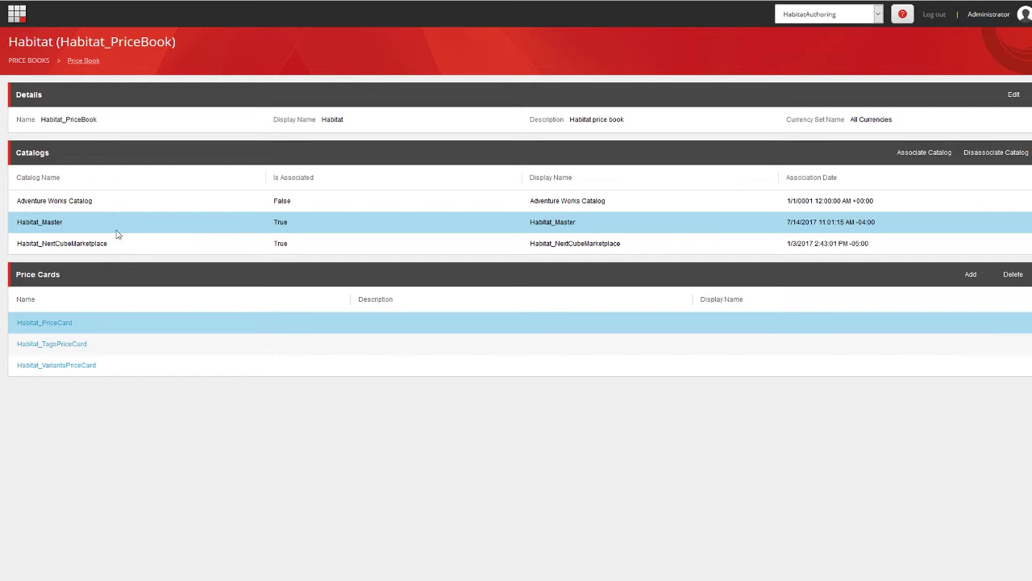
Add a price card named WalkthroughPricing, reusing the name as description, with display name 'Walkthrough Pricing'.
click(973, 276)
click(486, 130)
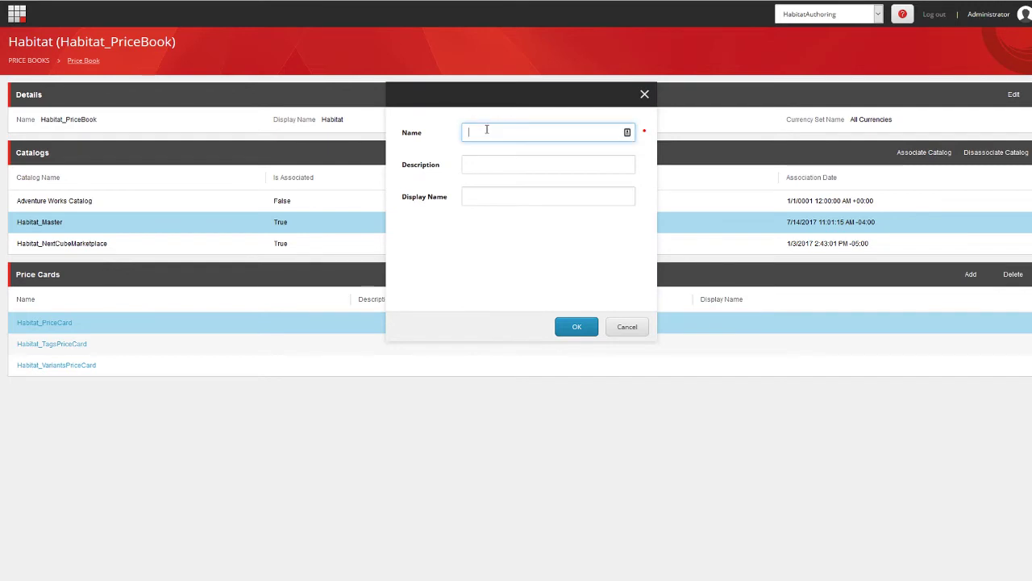
text(Walk)
text(in)
text(rough)
text(Pricing)
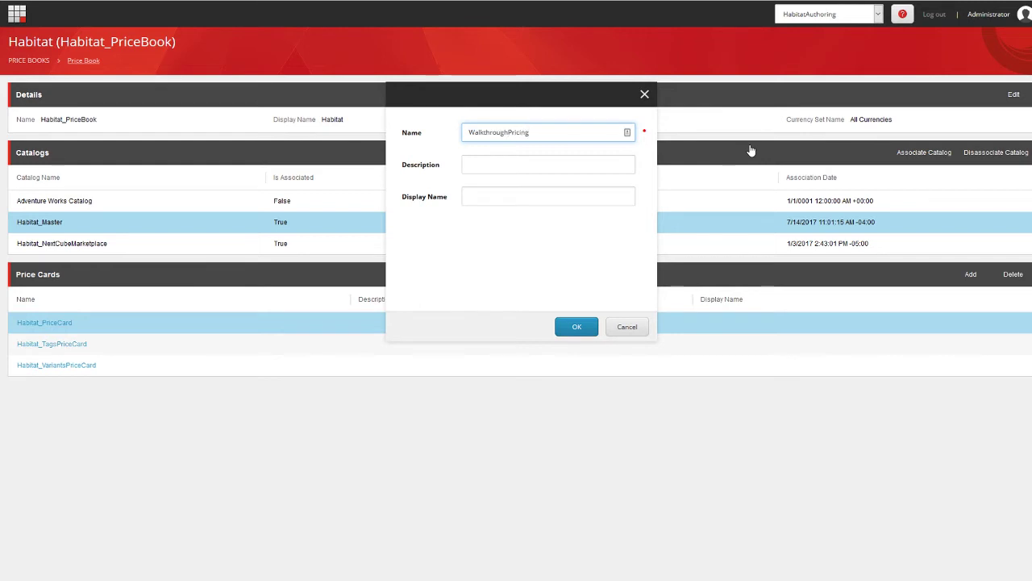
key(ctrl+a)
key(ctrl+c)
key(Tab)
key(ctrl+v)
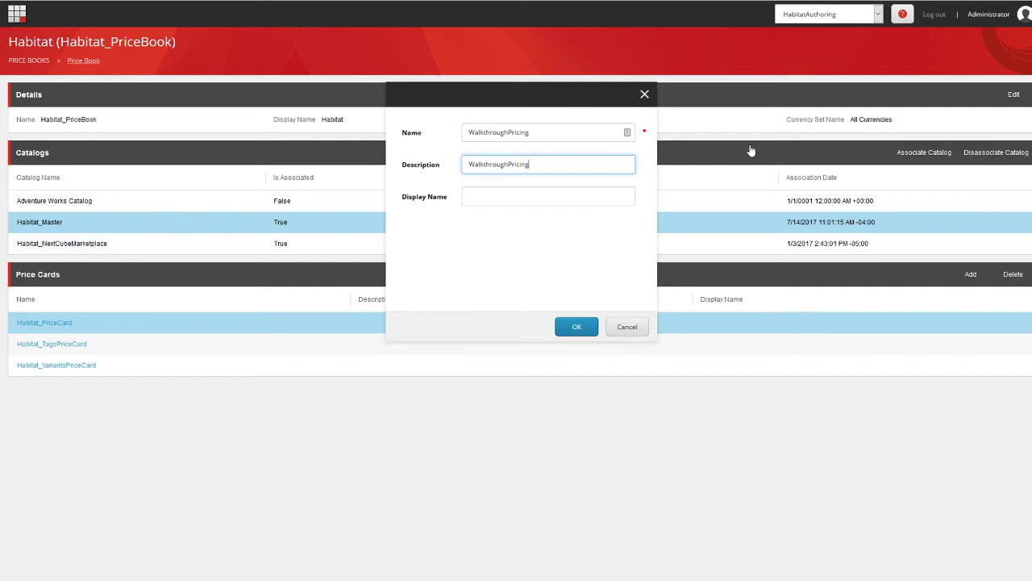
key(Tab)
key(ctrl+v)
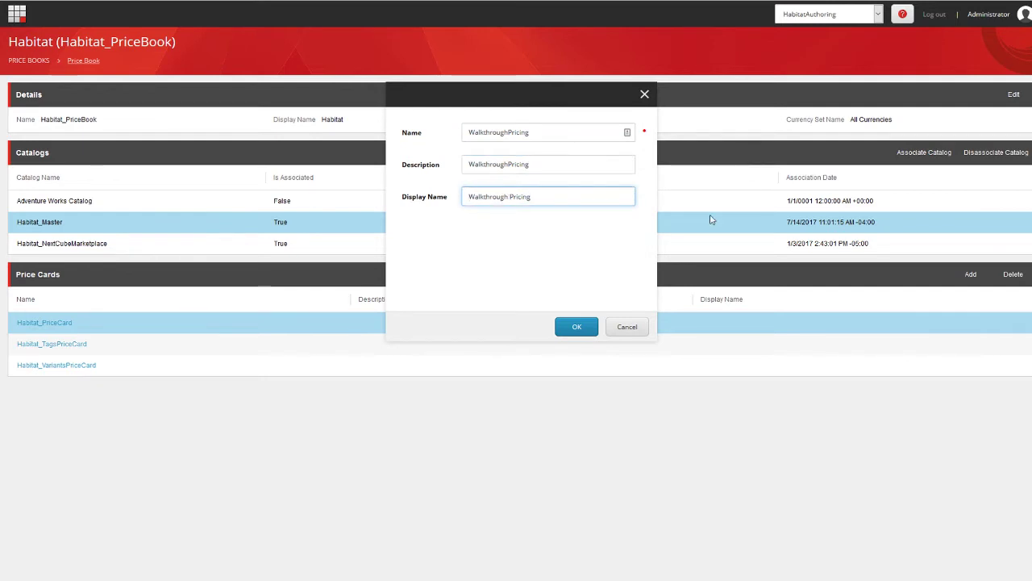
click(564, 327)
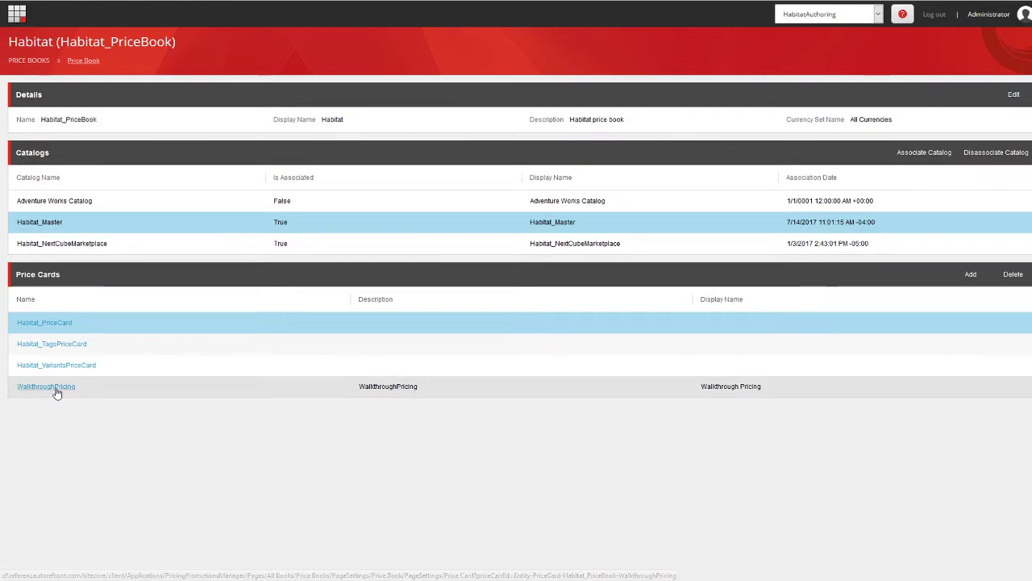
Open the WalkthroughPricing card and add a snapshot beginning July 13, 2017.
click(55, 390)
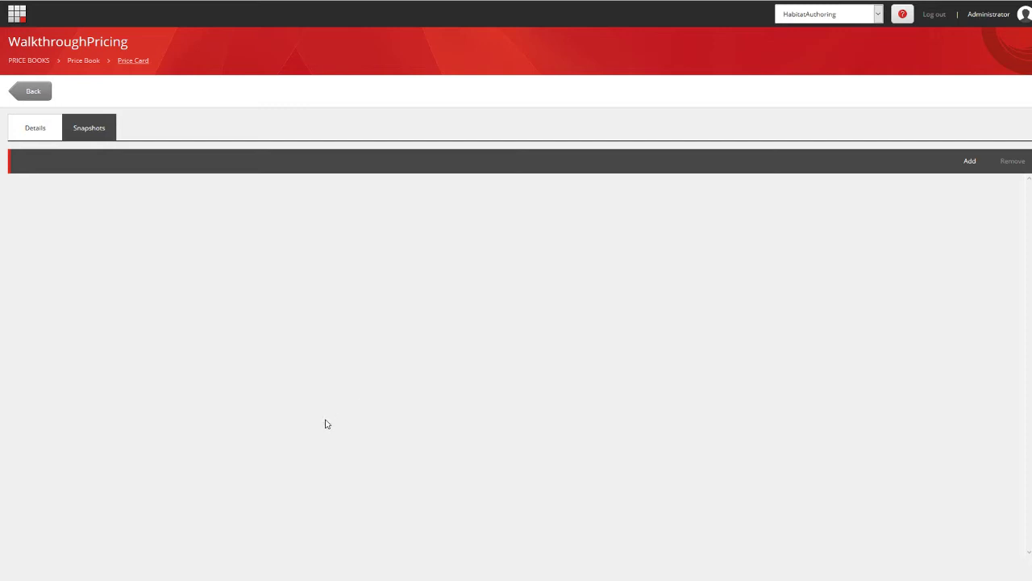
click(973, 165)
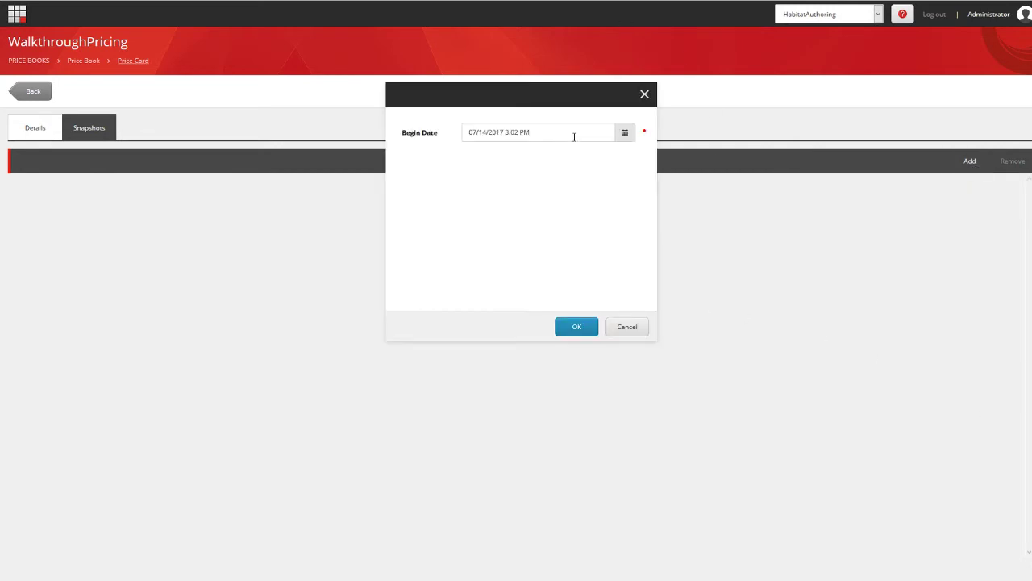
click(627, 134)
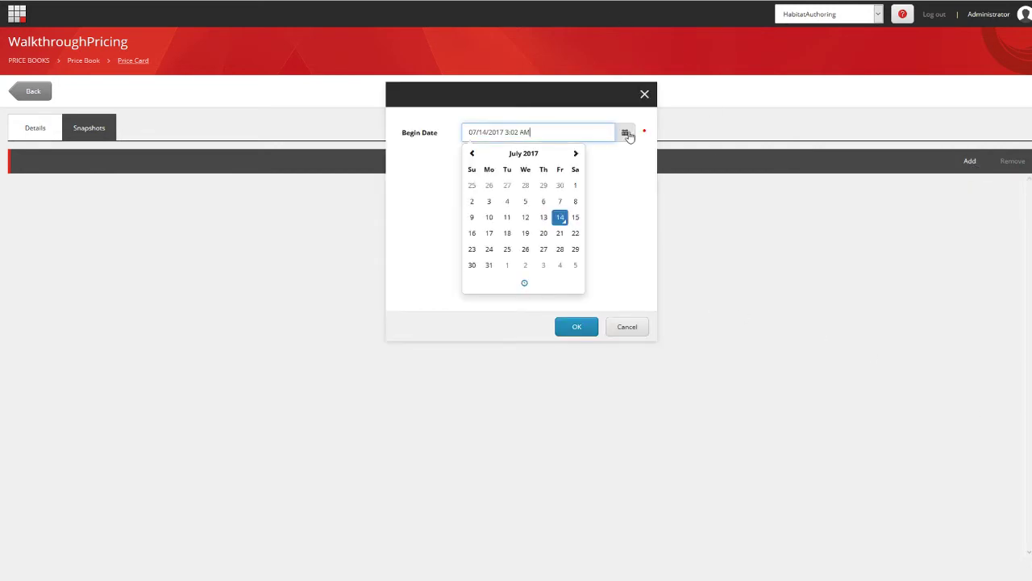
click(543, 217)
key(Return)
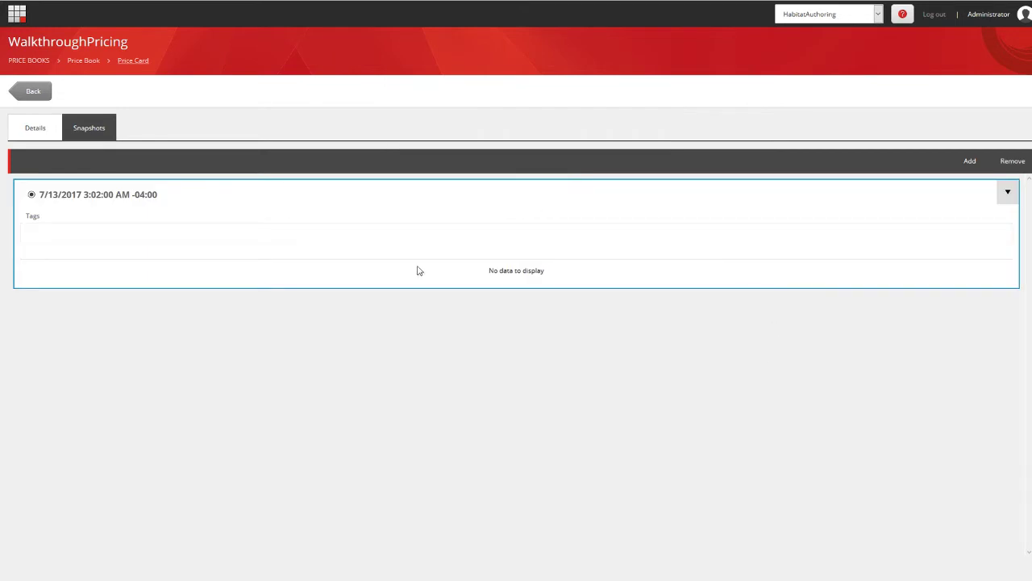
Start adding CAD prices to the snapshot with a first tier of 130 at quantity 1.
click(1008, 193)
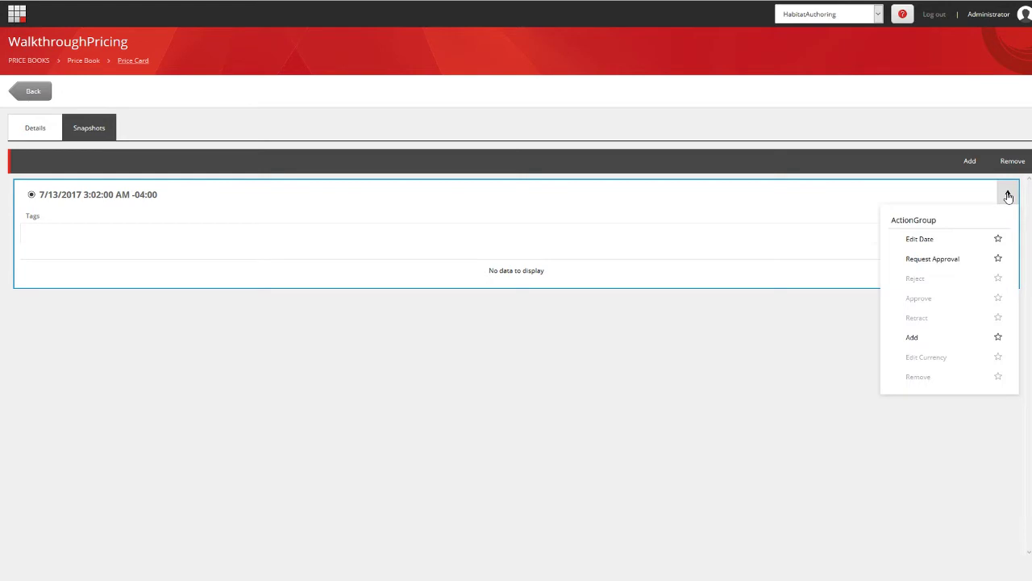
click(923, 338)
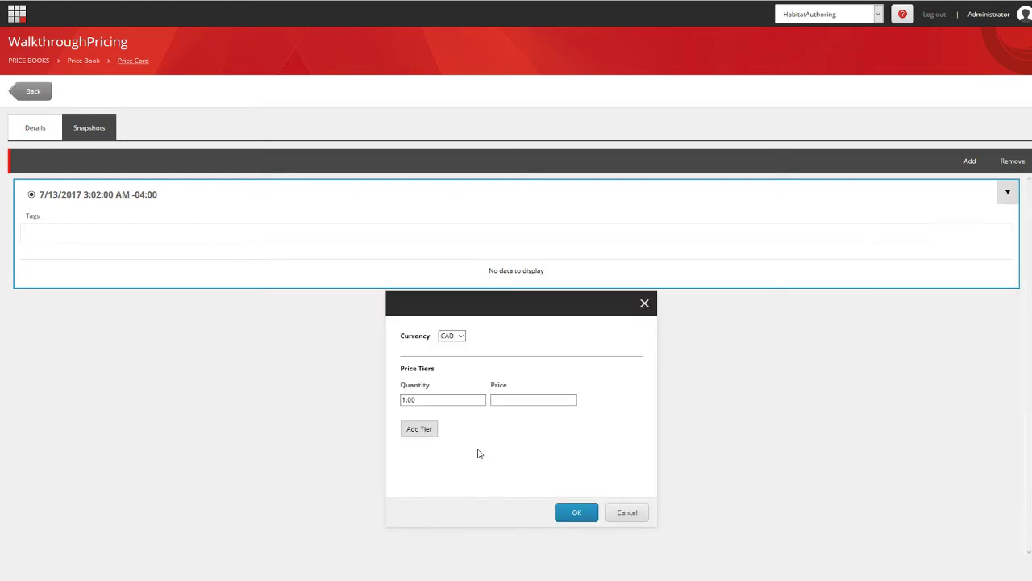
click(528, 397)
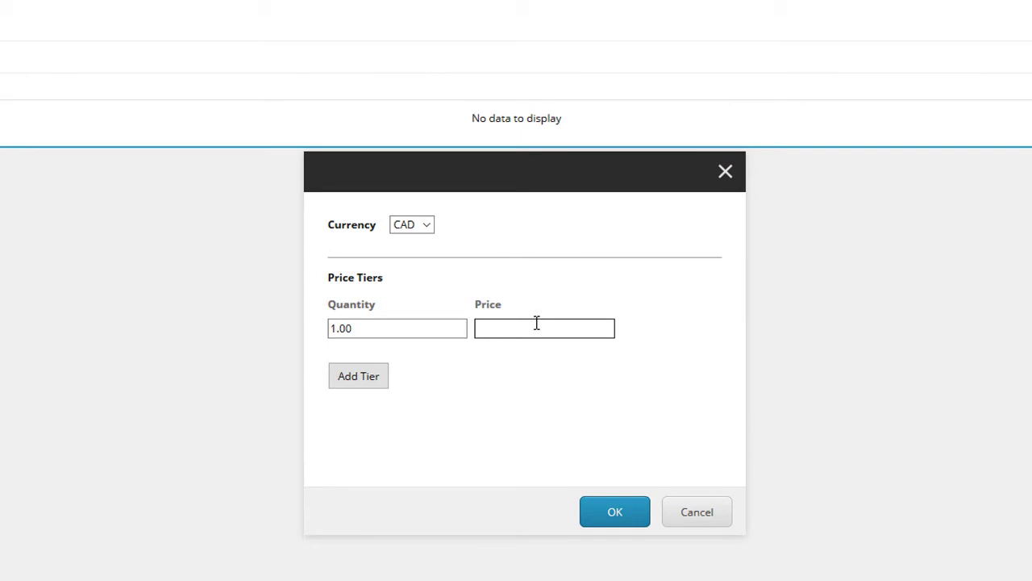
click(362, 329)
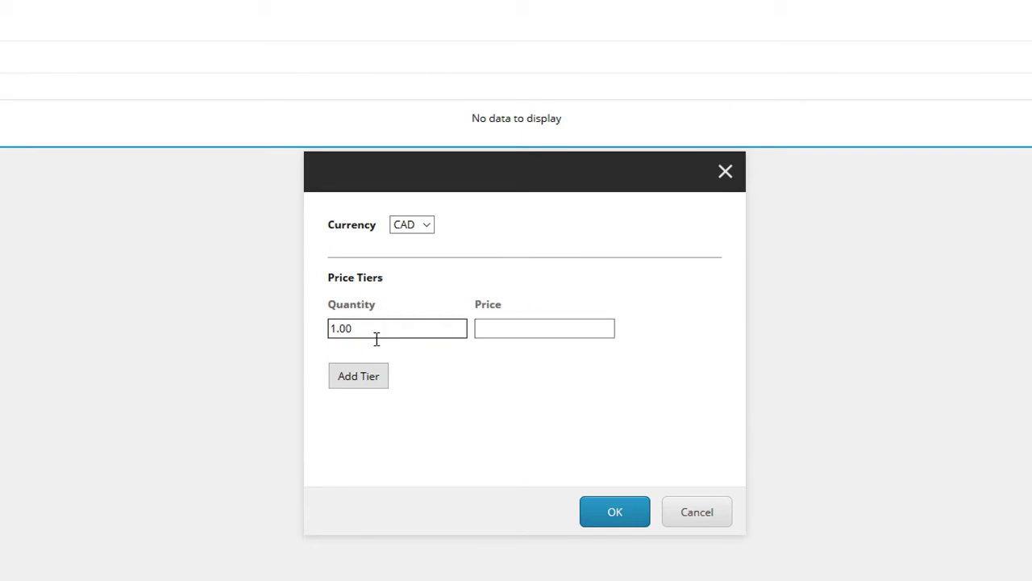
click(521, 327)
text(130.00)
key(BackSpace)
key(BackSpace)
key(BackSpace)
Add CAD tiers of 125 for quantity 5 and 120 for quantity 10, then save.
click(371, 386)
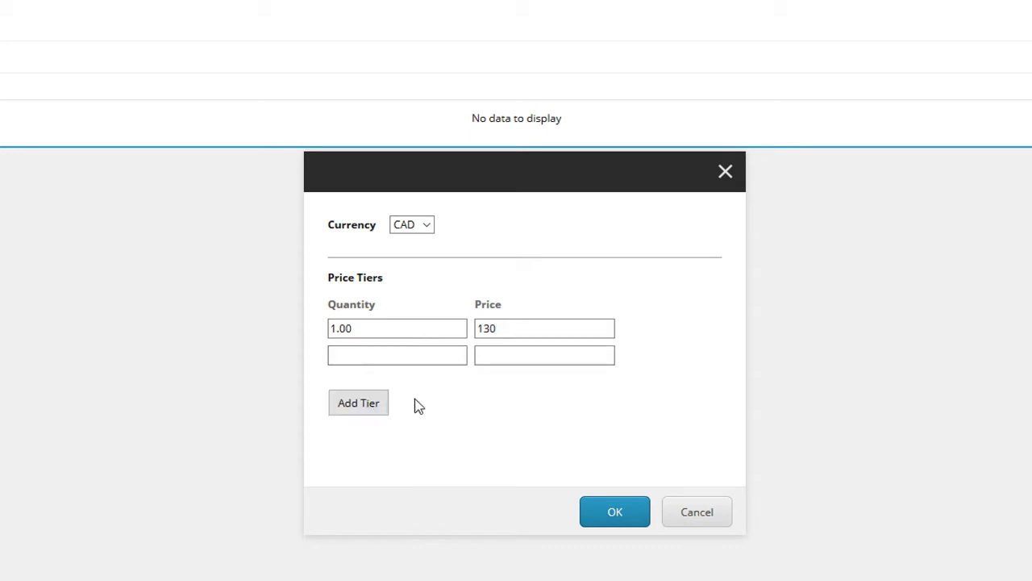
text(5)
key(Tab)
text(125)
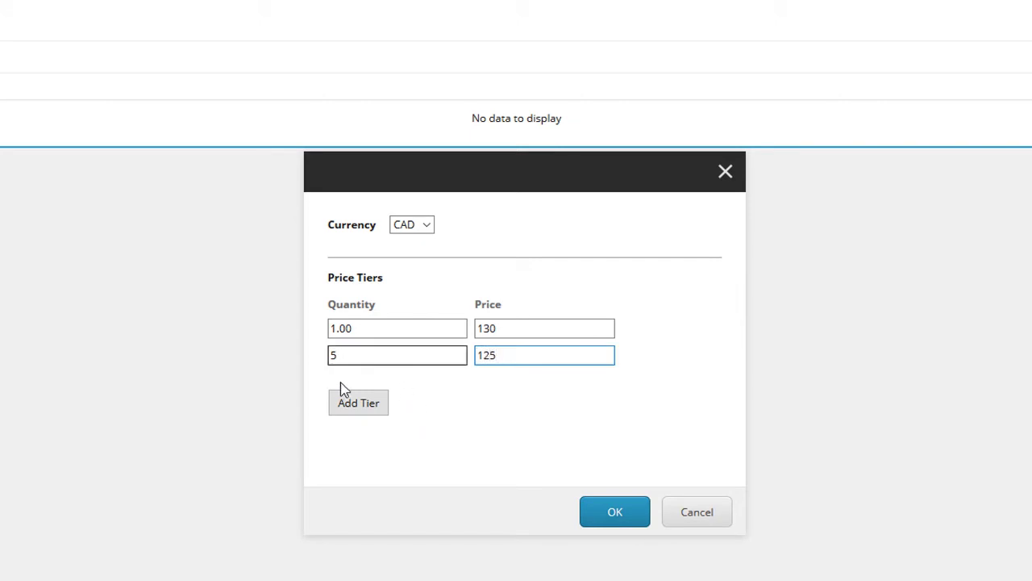
click(359, 409)
click(371, 380)
text(10)
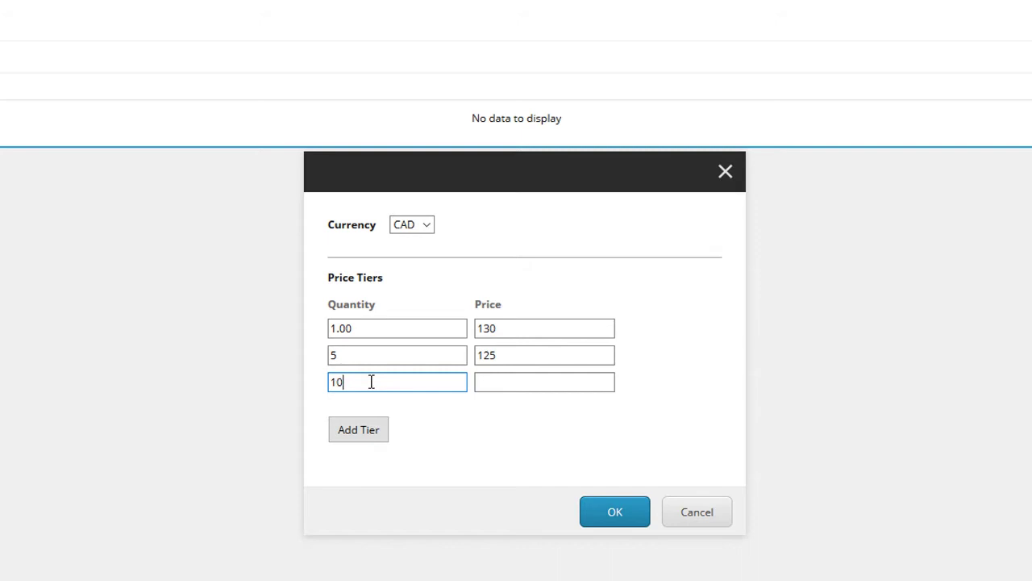
key(Tab)
text(120)
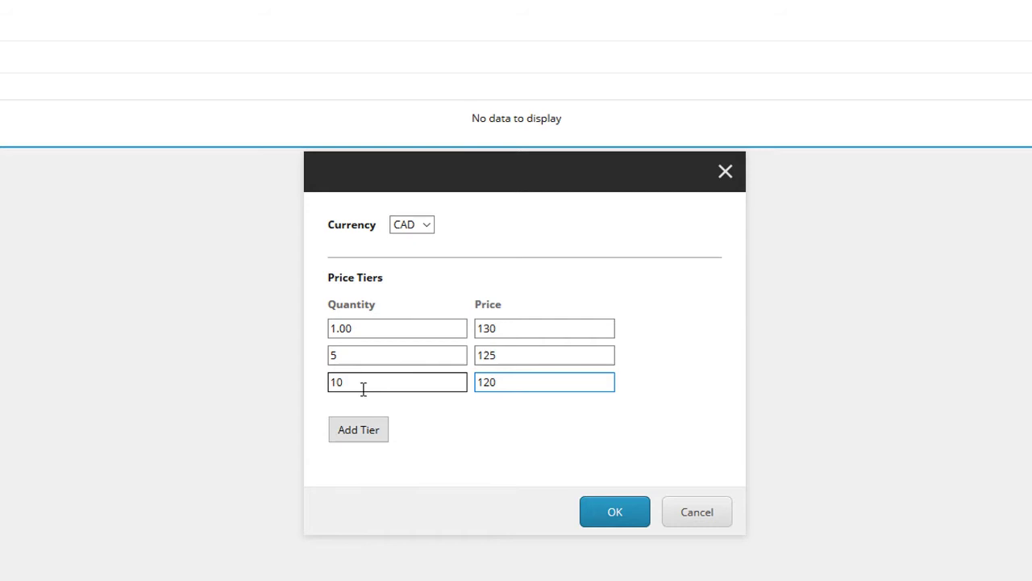
click(506, 387)
key(Return)
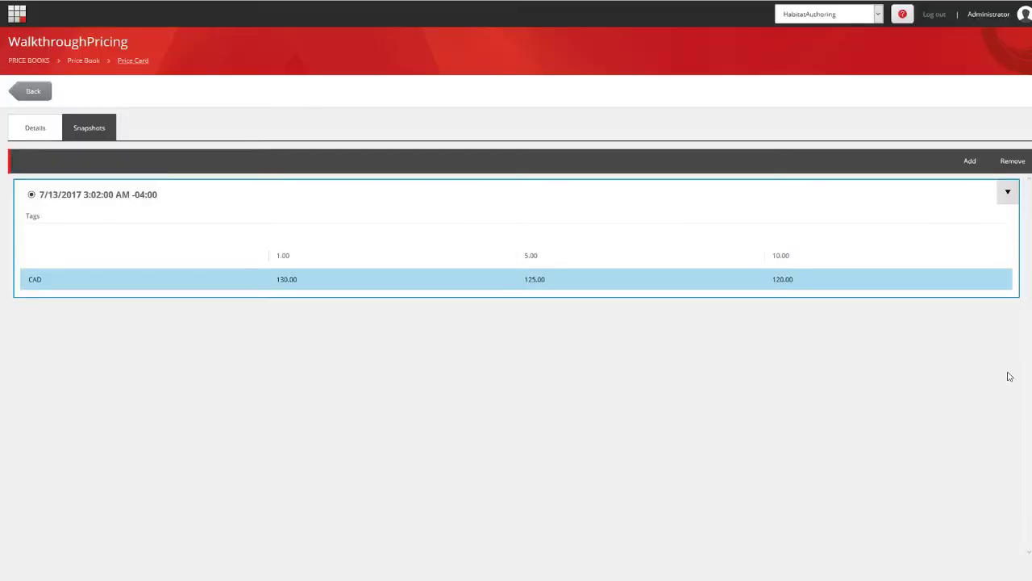
Add USD prices to the snapshot with a first tier of 120 at quantity 1.
click(1008, 194)
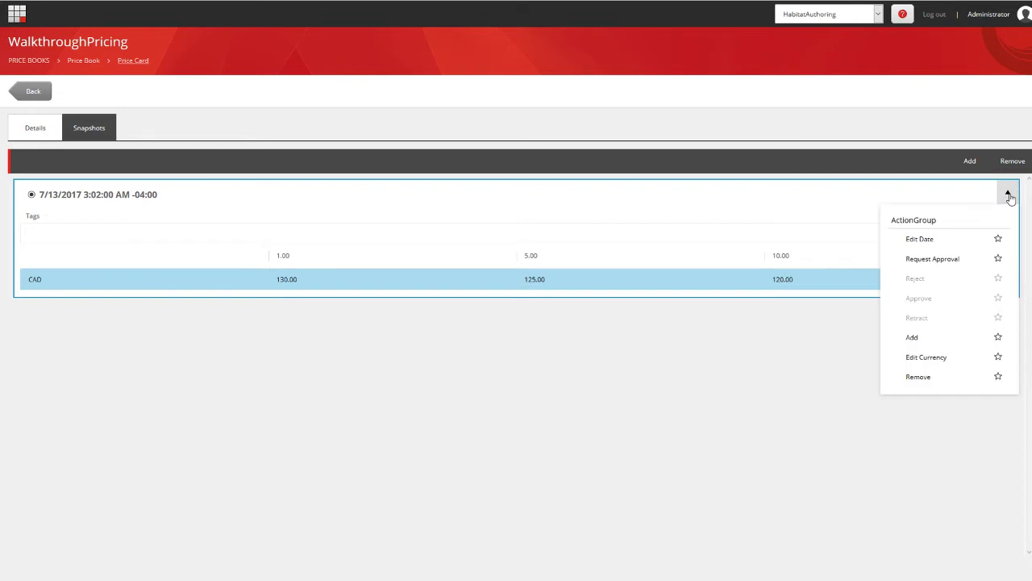
click(936, 343)
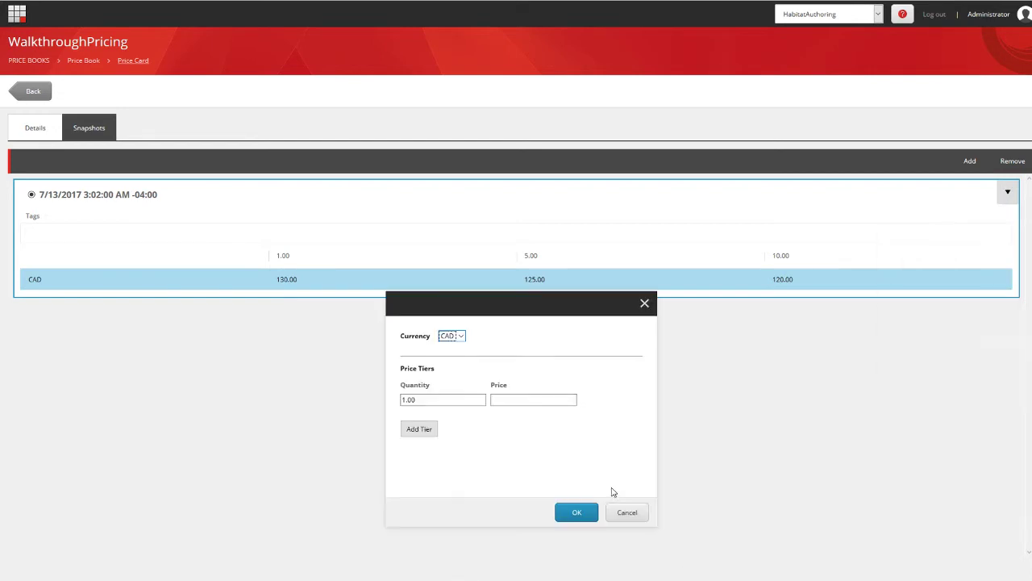
click(460, 336)
click(448, 355)
click(537, 399)
text(120)
Add USD tiers of 115 for quantity 5 and 100 for quantity 10, then save.
click(419, 428)
click(428, 416)
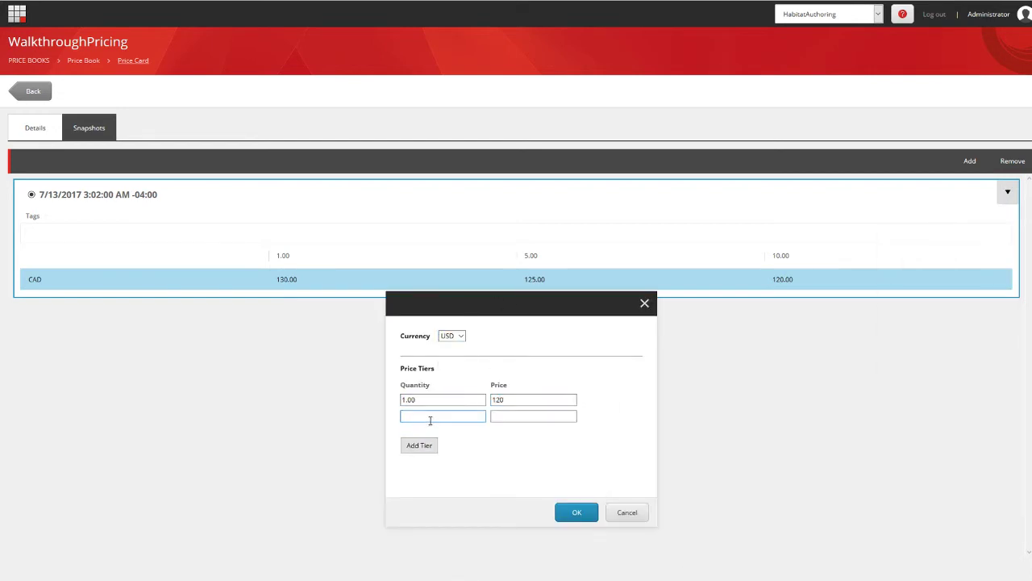
text(5)
click(525, 417)
text(115)
click(420, 445)
click(443, 433)
text(10)
key(Tab)
text(100)
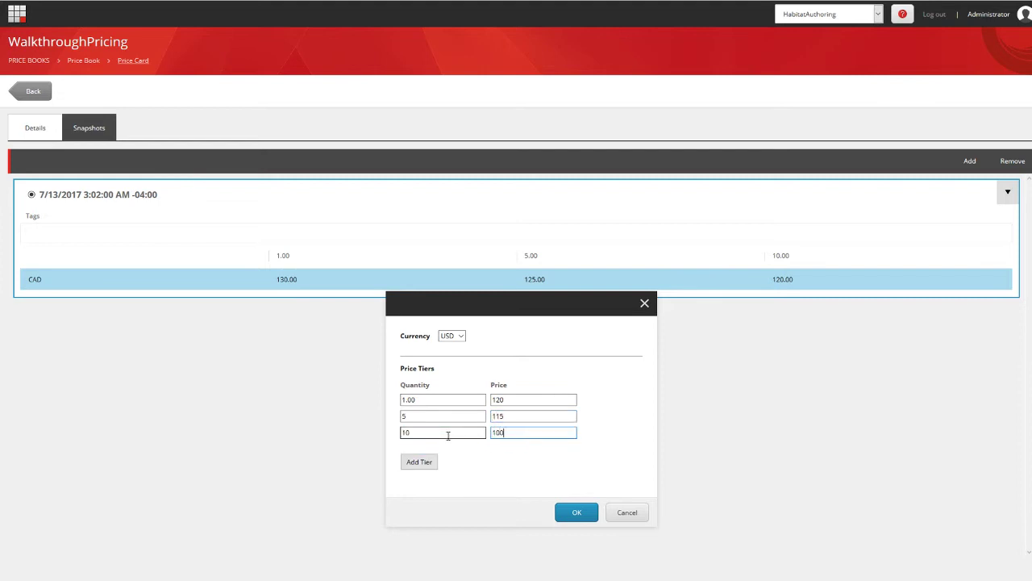
click(576, 512)
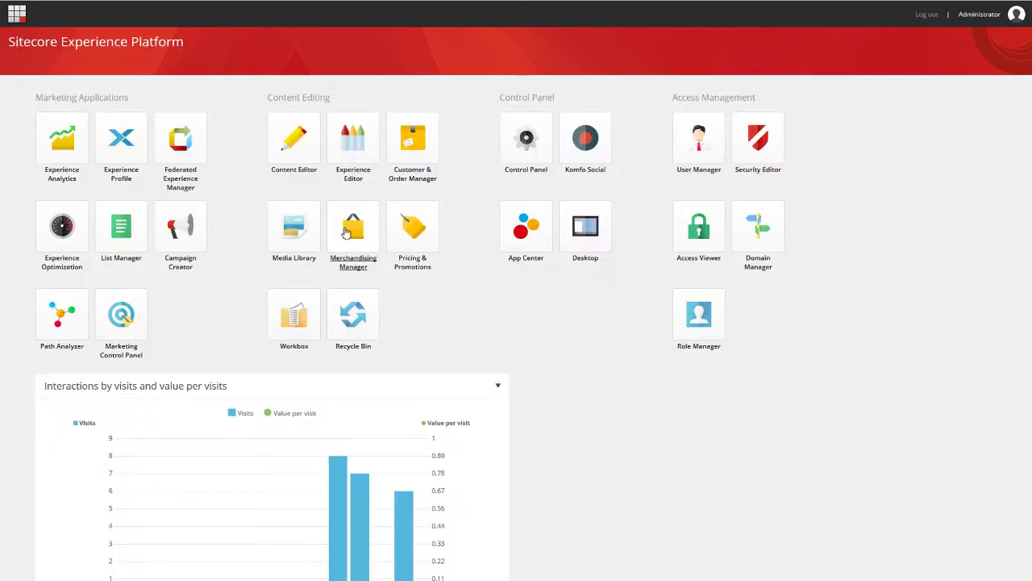
Launch Merchandising Manager to reach the Punch Centrix Center-Sound Speaker product.
click(350, 245)
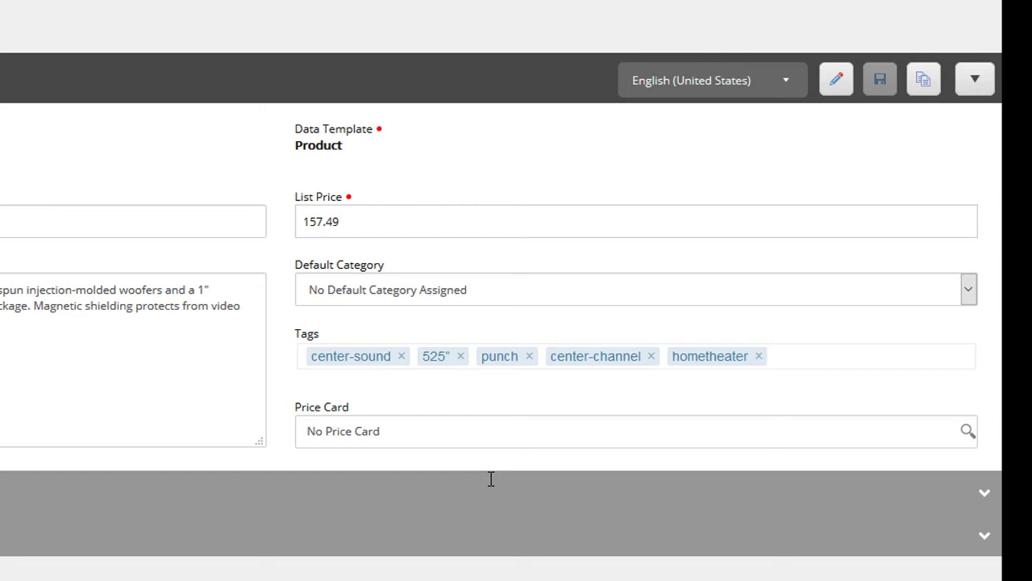
Replace 'No Price Card' with WalkthroughPricing, found by searching 'walk', and expand the currency prices.
click(403, 428)
key(ctrl+a)
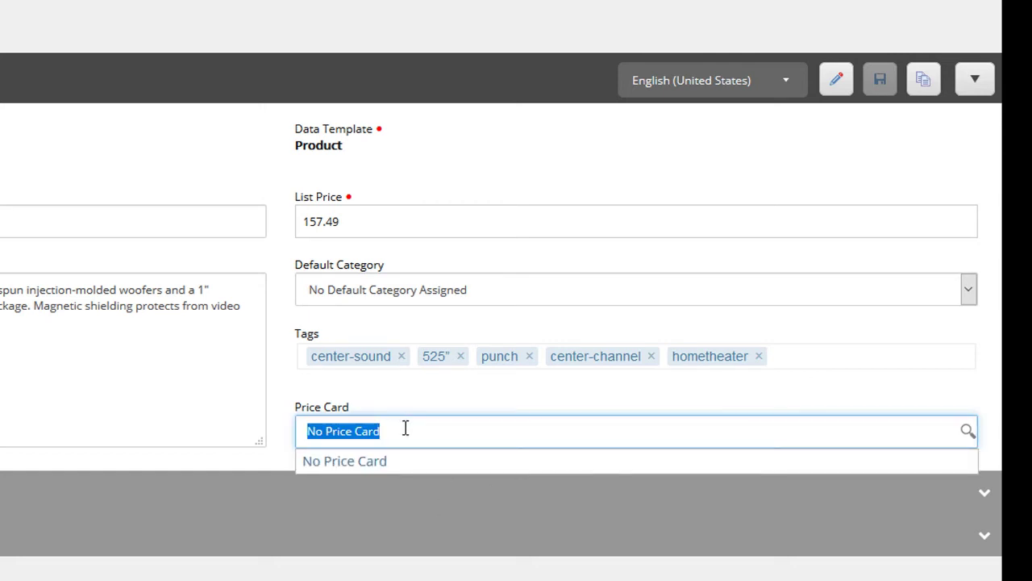
text(walk)
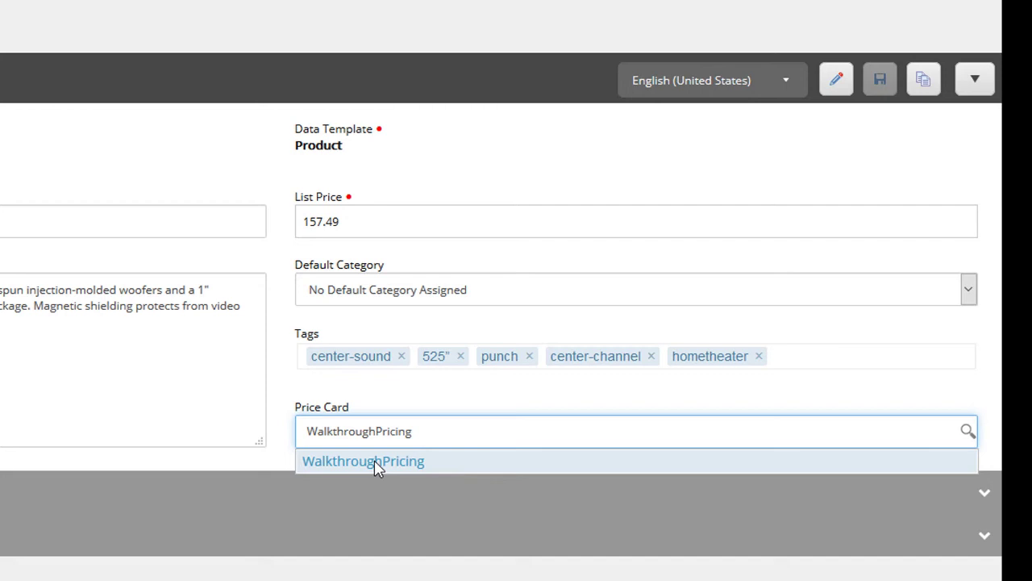
click(378, 468)
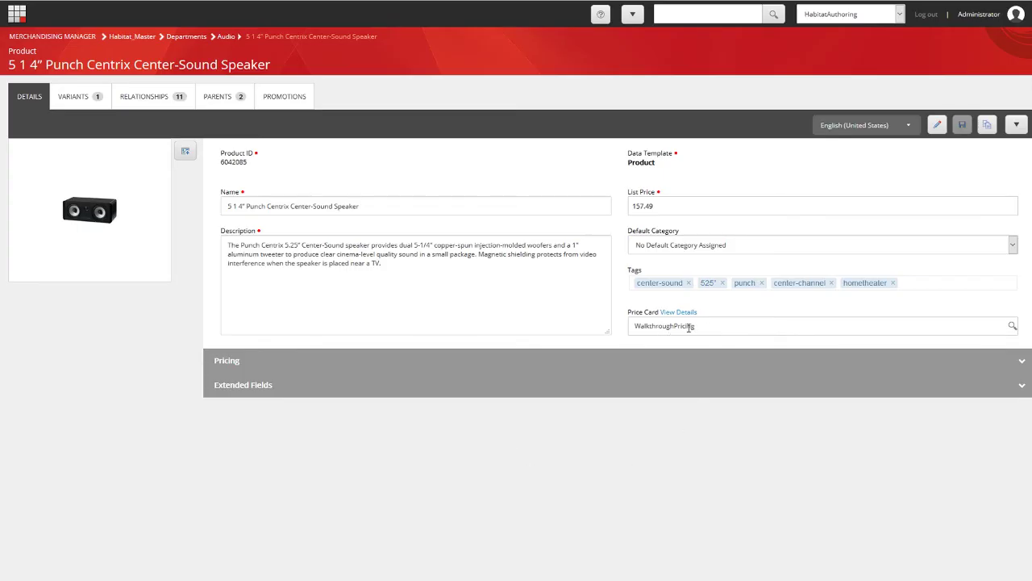
click(581, 360)
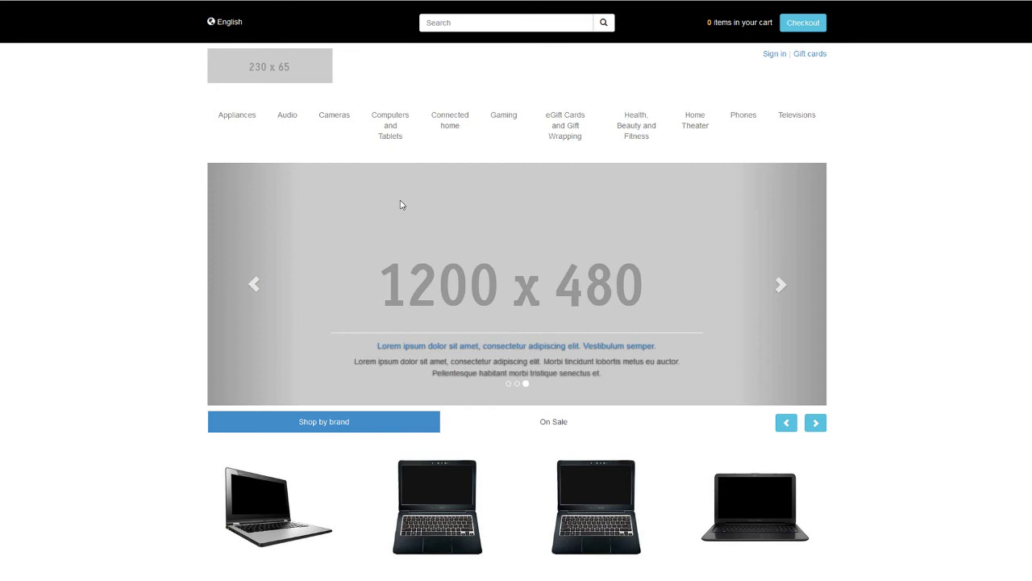
Search the storefront for the Punch Centrix Center-Sound Speaker and add one 5 1/4" speaker to the cart.
click(468, 27)
text(Punch Centrix Center-Sound Speaker)
key(Return)
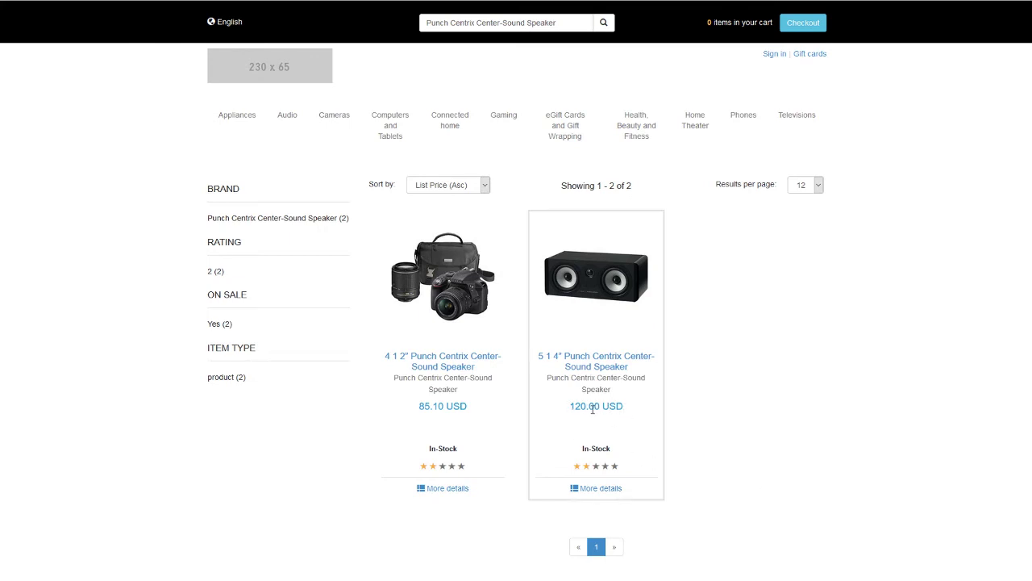
click(655, 387)
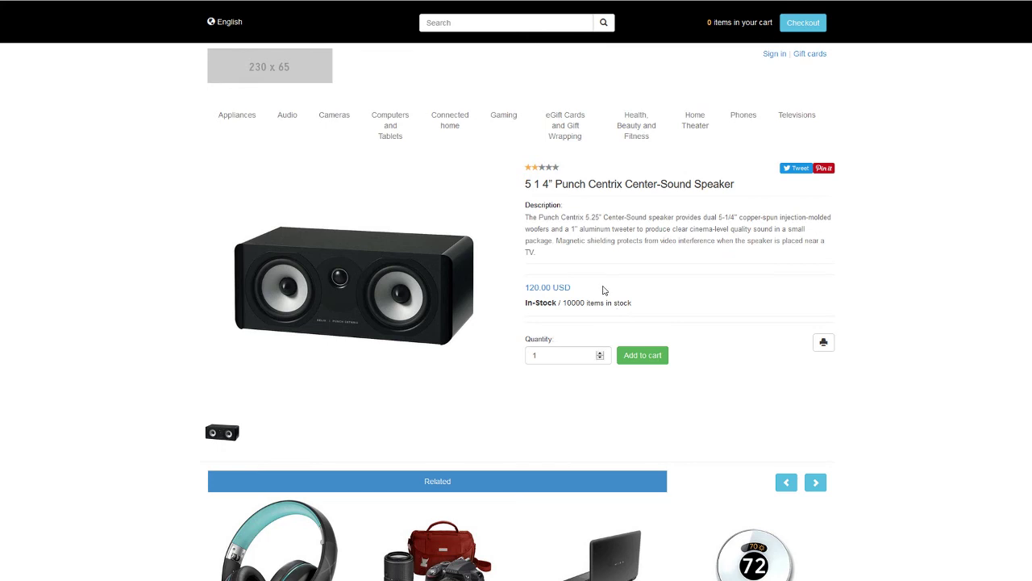
click(647, 360)
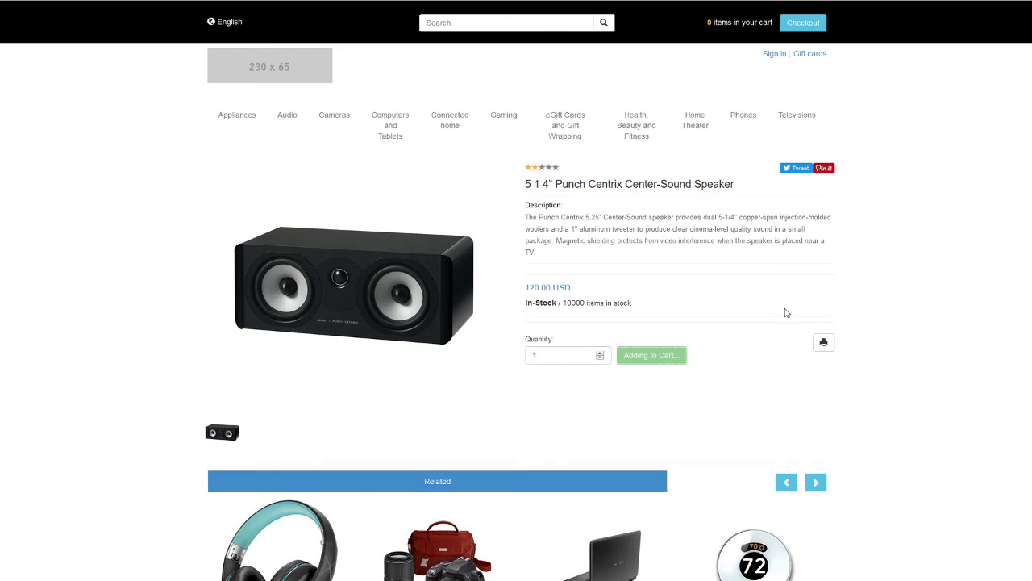
Set the speaker's cart quantity to 5 so the 115.00 USD tier price applies.
mouse_move(740, 22)
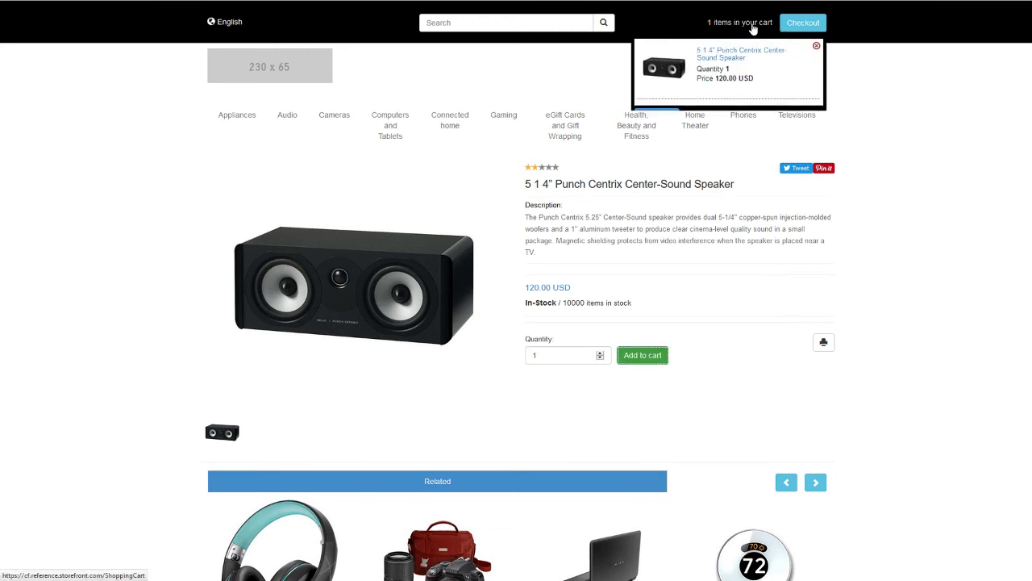
click(658, 118)
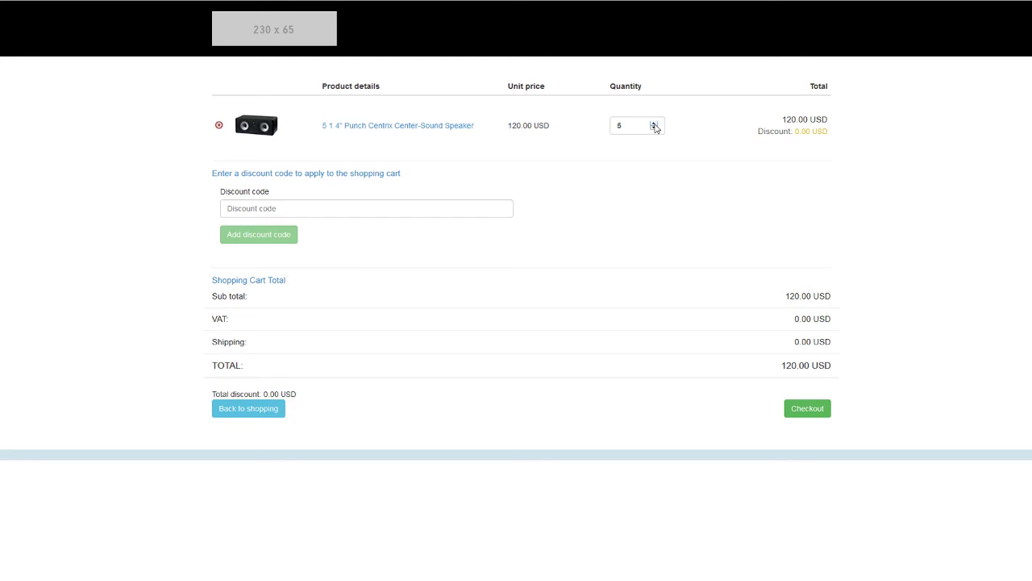
key(Tab)
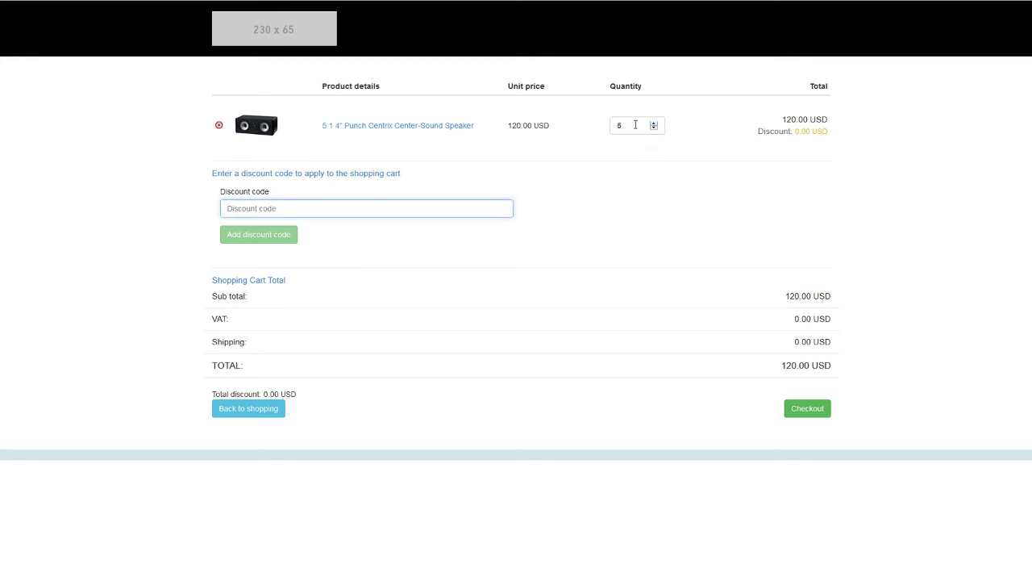
click(635, 125)
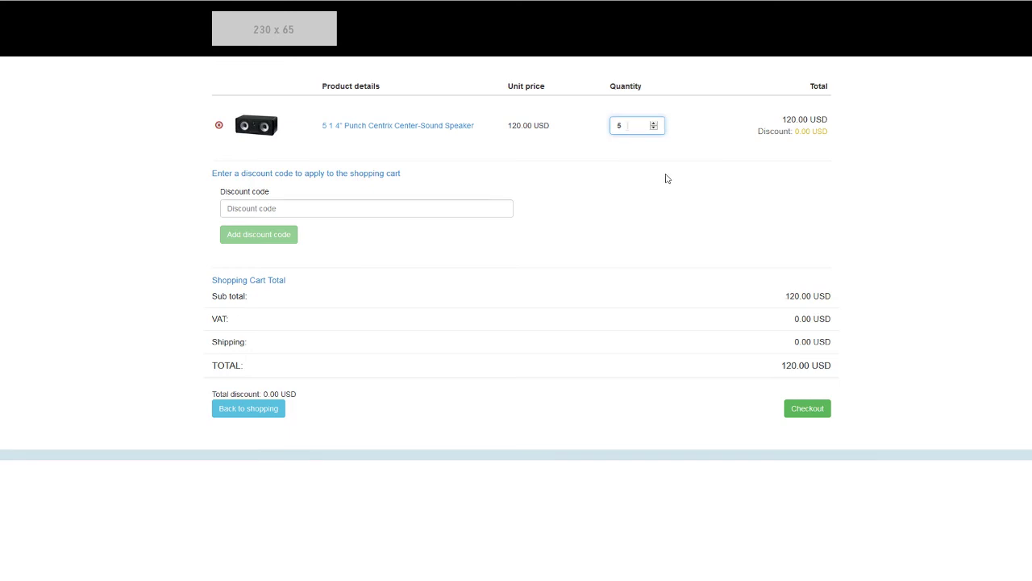
key(Tab)
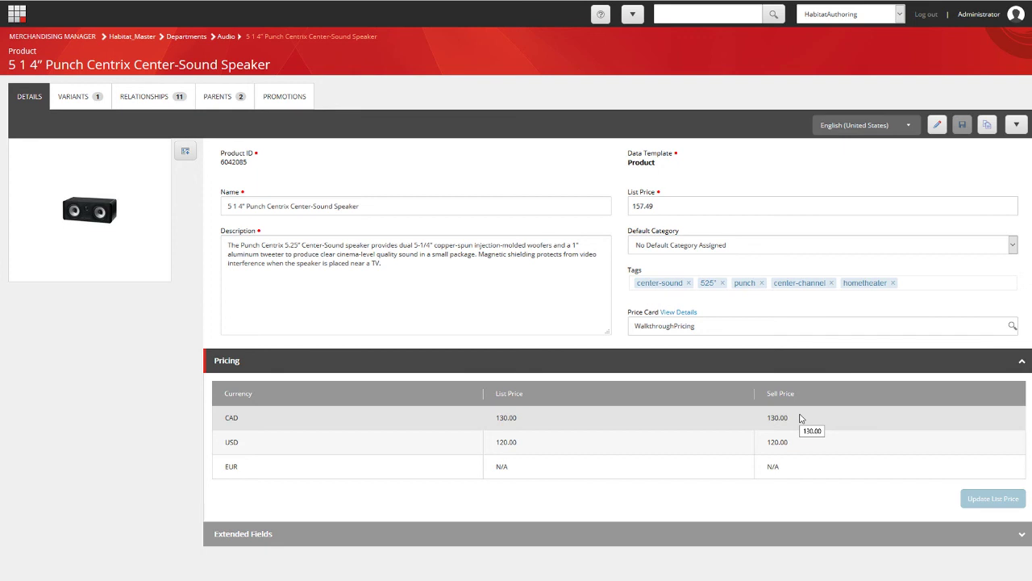
Select the speaker's USD price row and replace its 120.00 list price with 157.00.
click(588, 450)
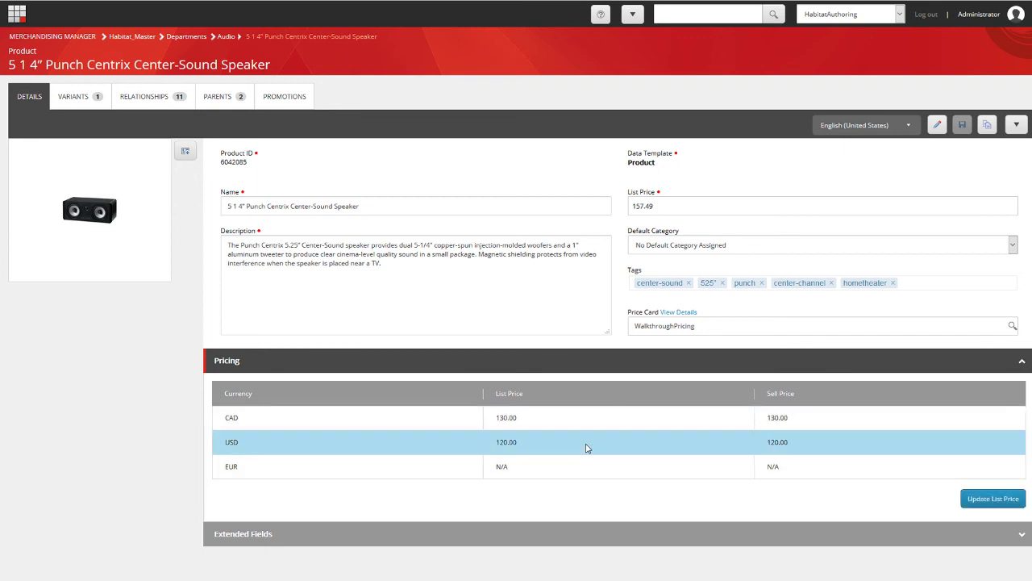
click(993, 498)
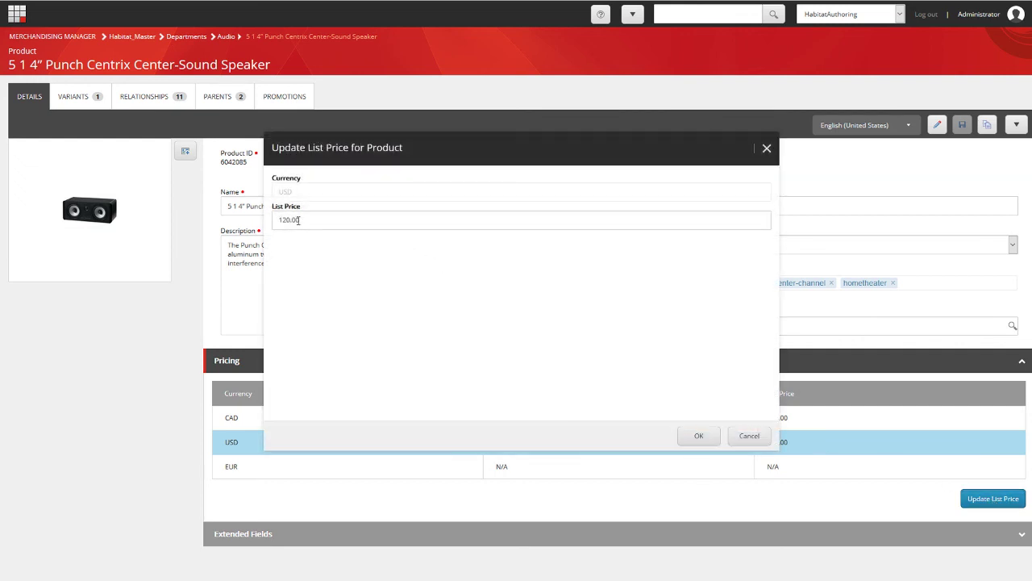
double_click(298, 220)
text(157)
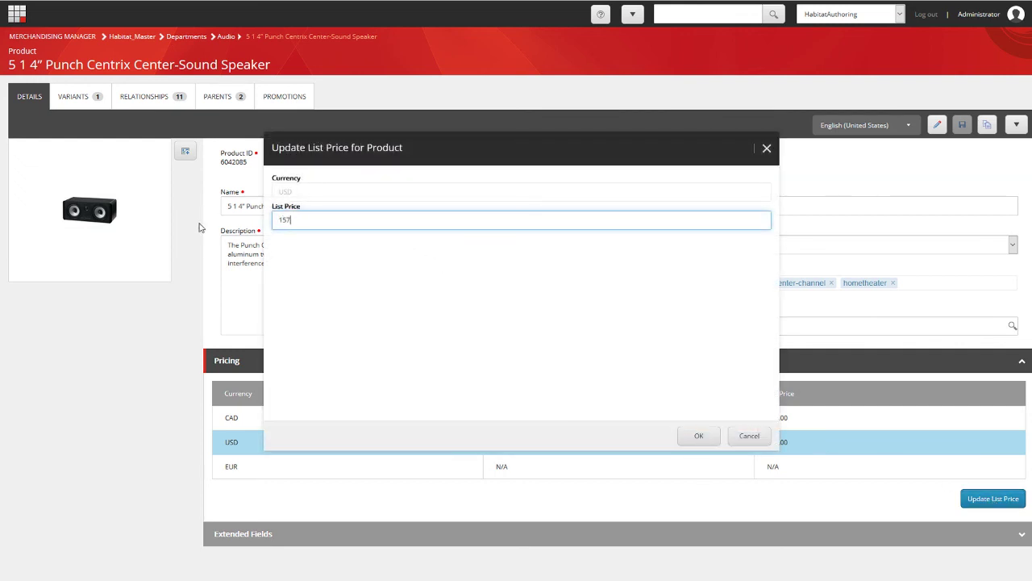
text(.00)
click(684, 433)
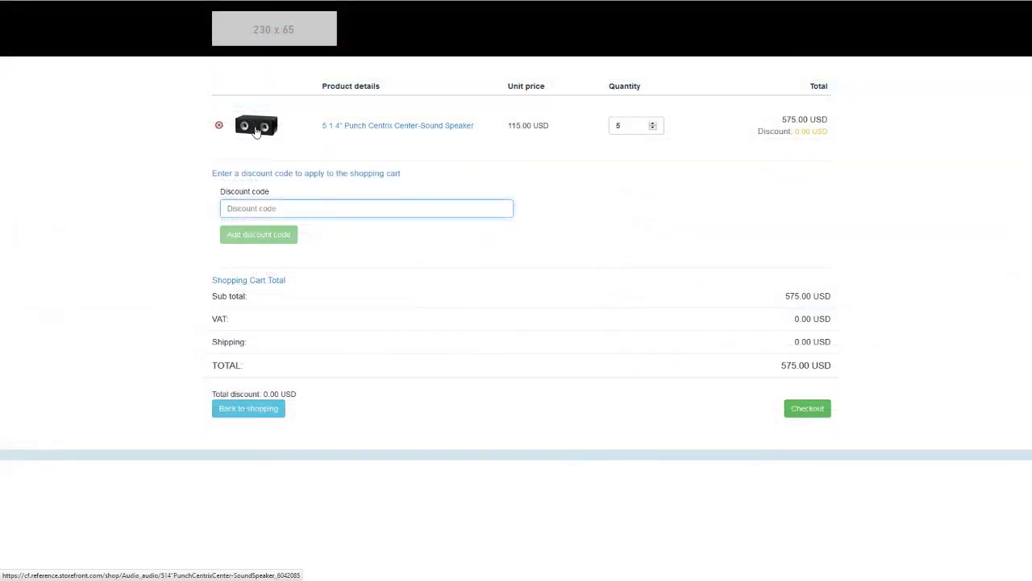
Add 10 more speakers to the cart and check it shows 15 at 100.00 USD each.
click(256, 129)
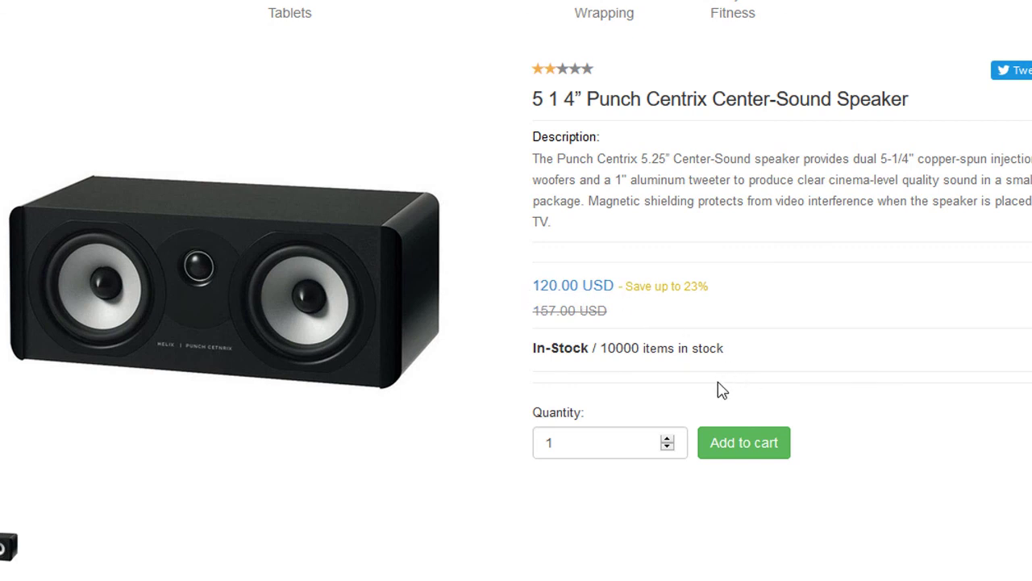
click(667, 439)
click(666, 440)
click(666, 440)
click(666, 440)
click(666, 440)
click(667, 440)
click(667, 439)
click(667, 439)
click(667, 440)
click(742, 444)
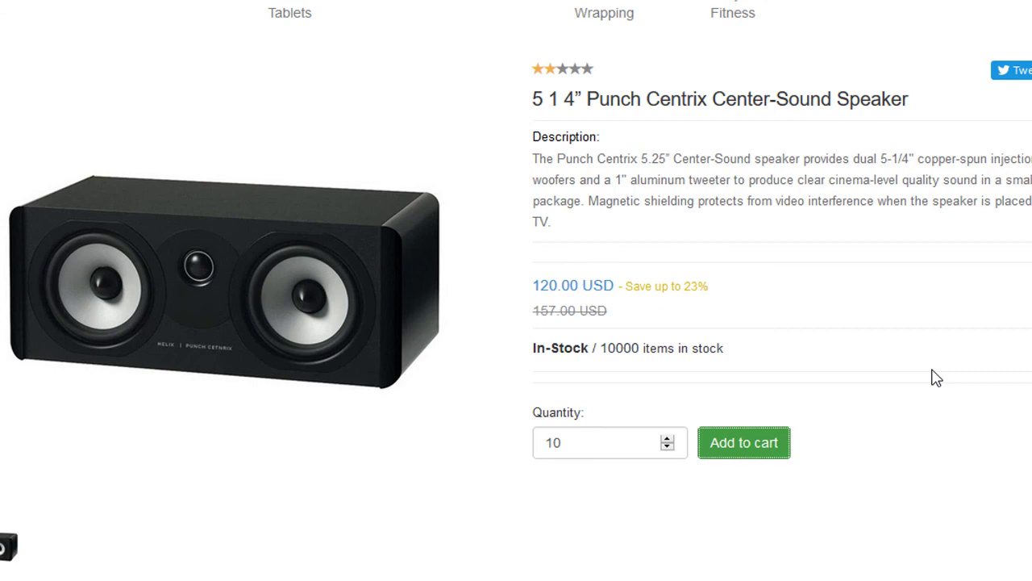
click(732, 8)
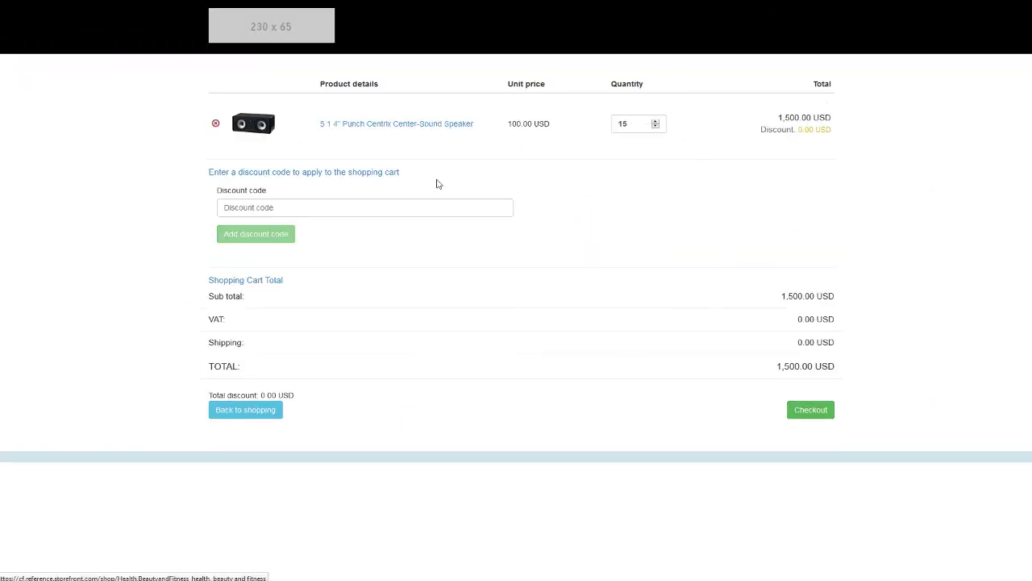